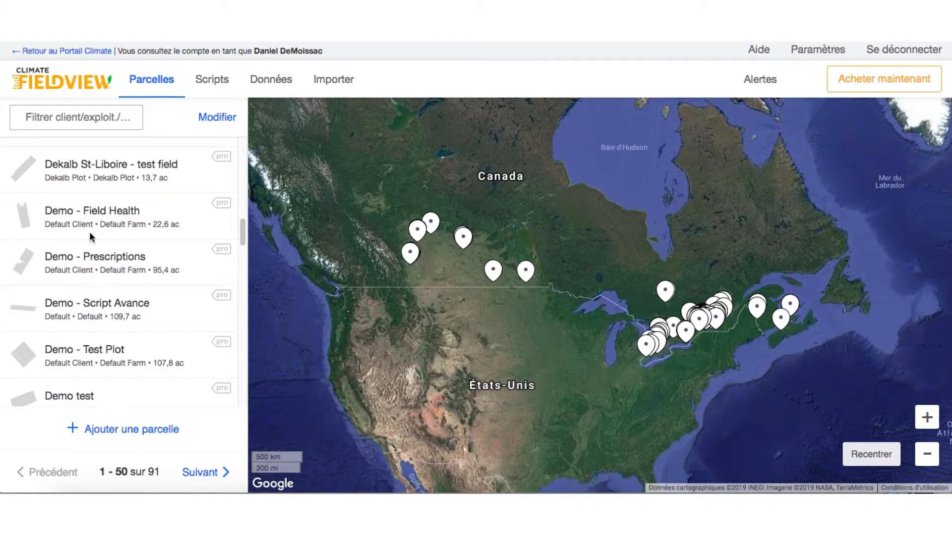
# - Open the Demo - Field Health field and start an advanced seeding script (Script avancé de semis) for Maïs
pyautogui.click(89, 217)
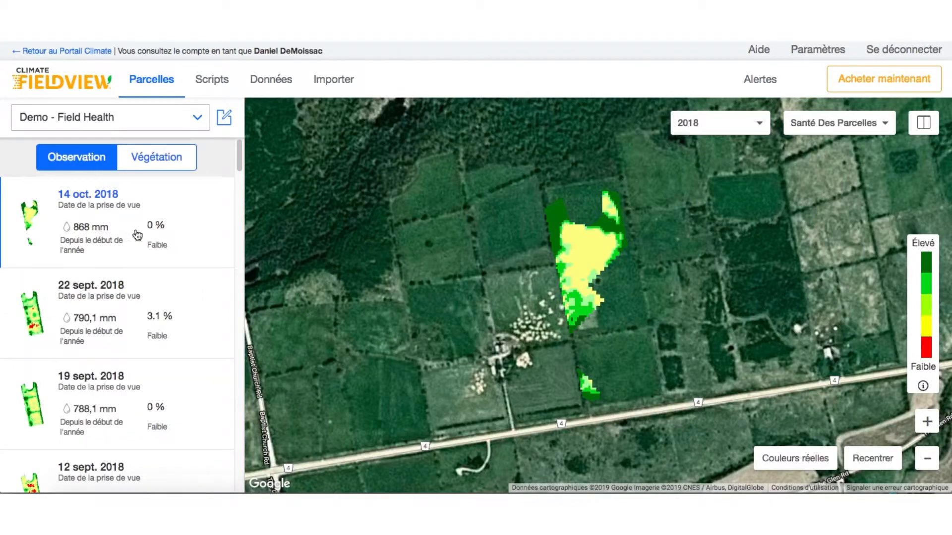
pyautogui.click(212, 82)
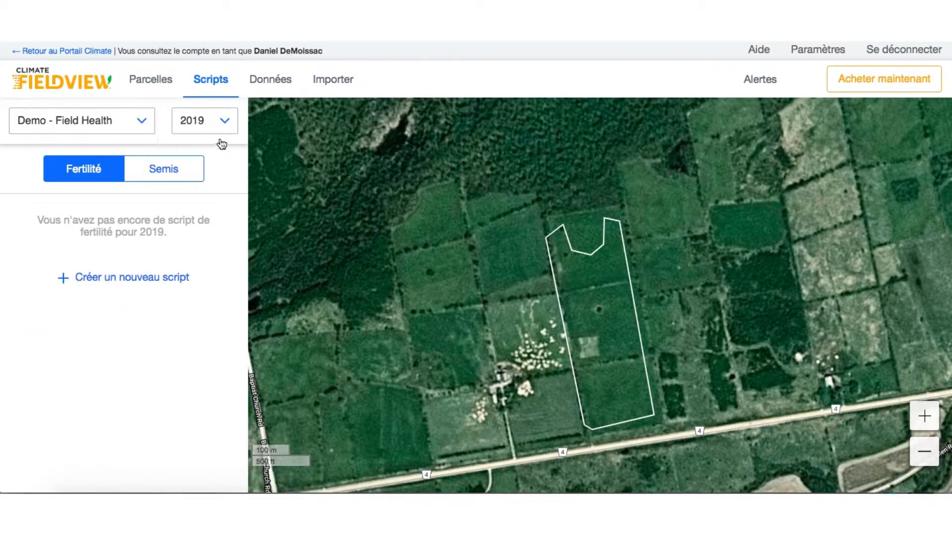
pyautogui.click(164, 173)
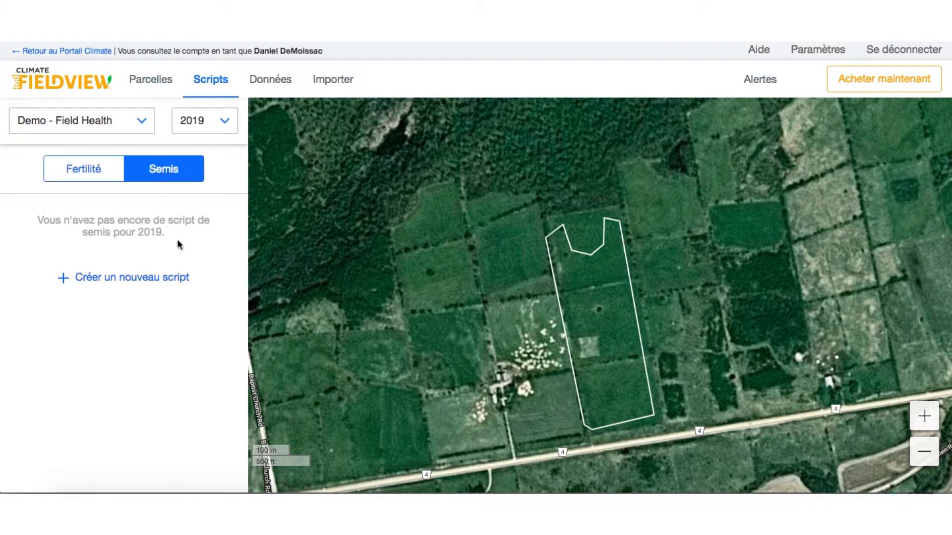
pyautogui.click(144, 280)
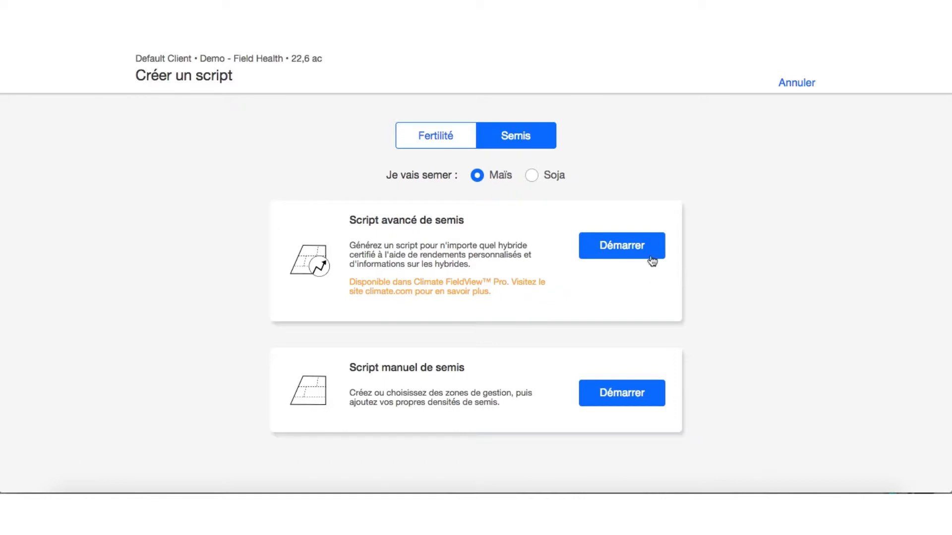
pyautogui.click(626, 252)
# - Set the harvested crop to Soja for the 2018 field health data and Blé dur blanc d'hiver for 2017
pyautogui.scroll(-2, 747, 322)
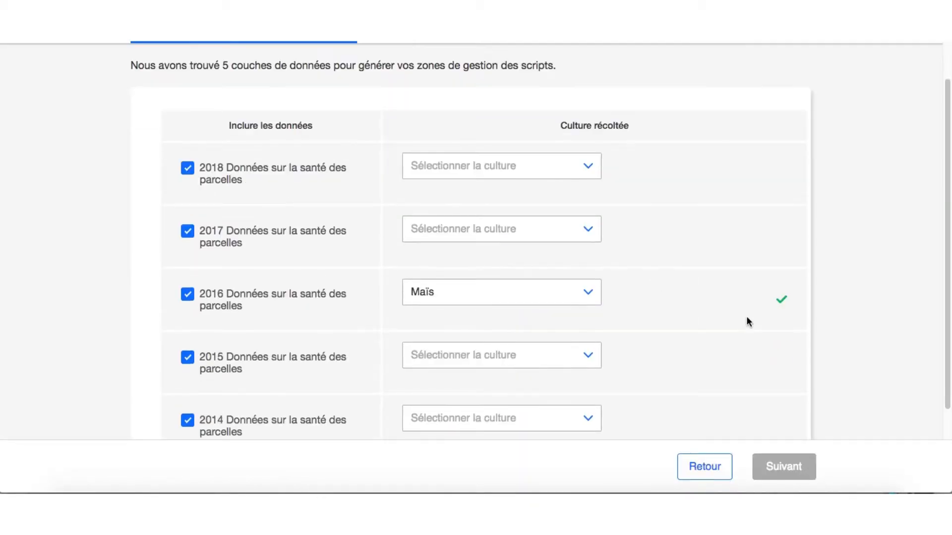
pyautogui.scroll(-1, 744, 321)
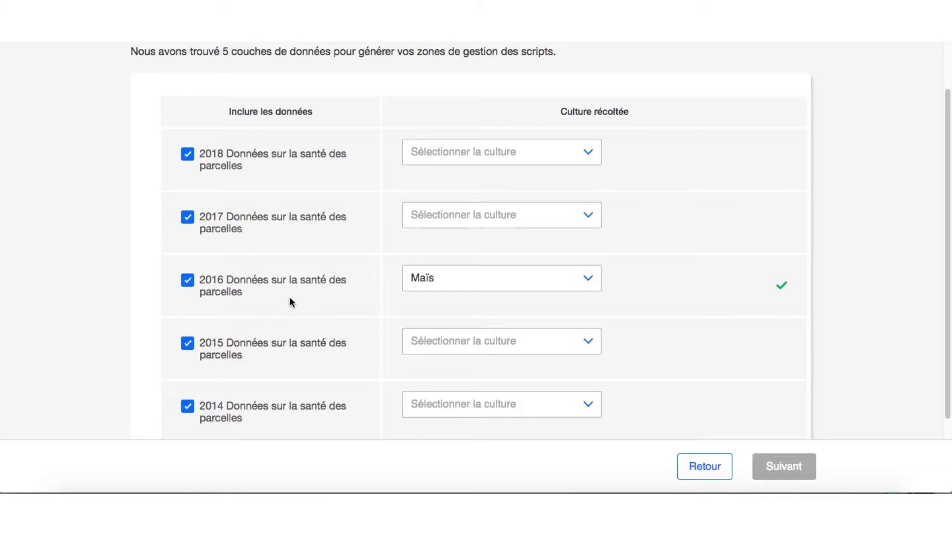
pyautogui.click(587, 153)
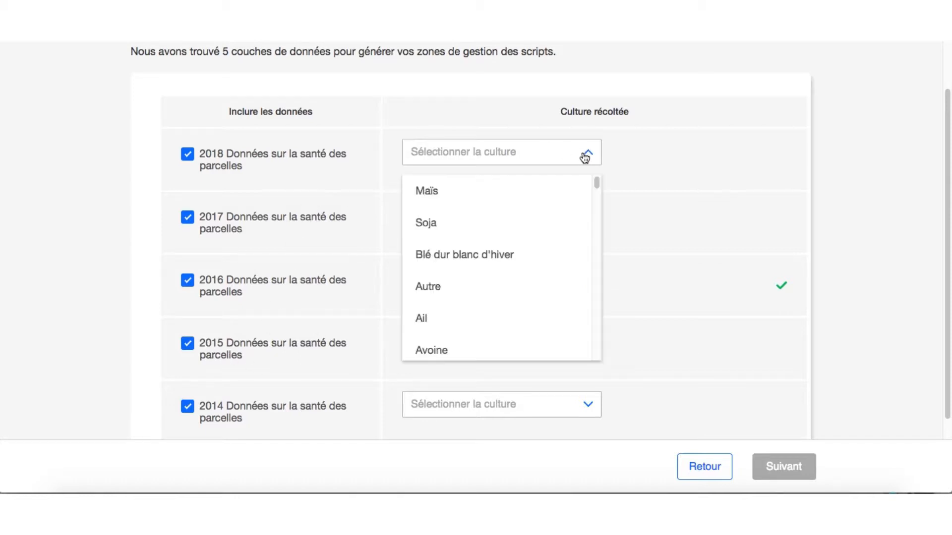
pyautogui.click(427, 223)
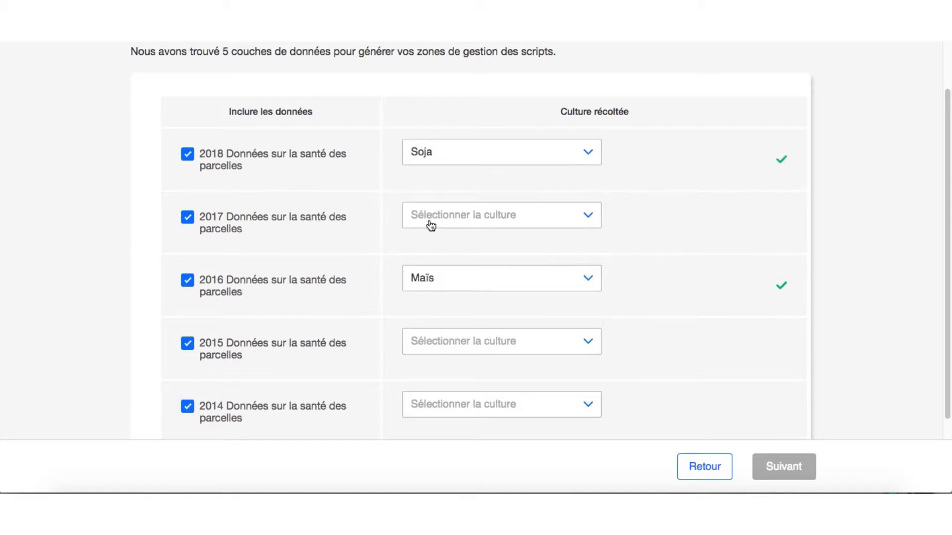
pyautogui.click(565, 224)
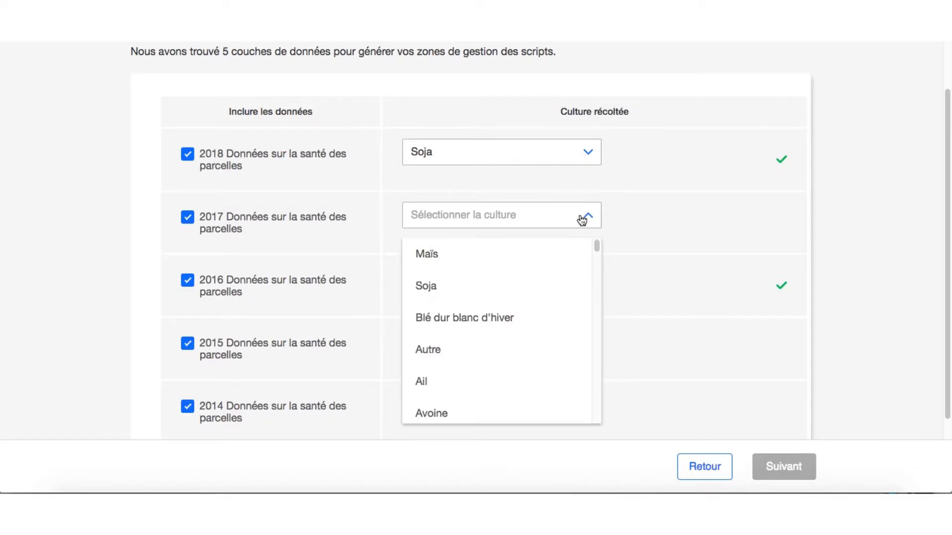
pyautogui.click(477, 320)
# - Set the harvested crop to Soja for 2015 and Maïs for 2014, and continue to the seeding plan
pyautogui.click(590, 343)
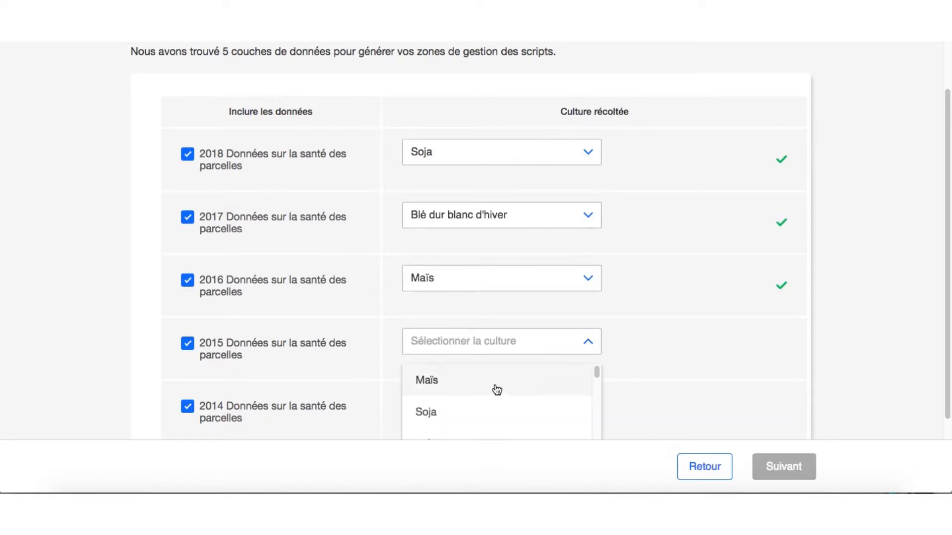
pyautogui.click(469, 413)
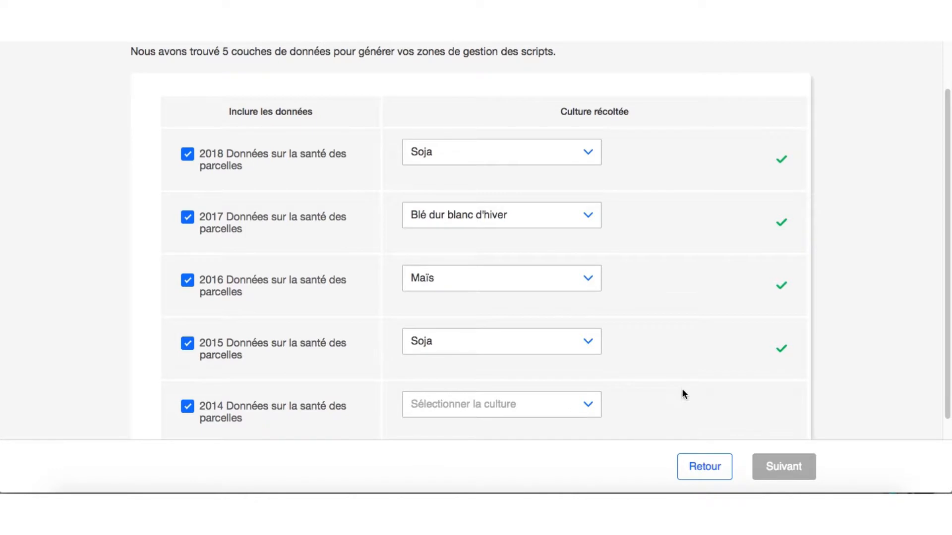
pyautogui.scroll(-4, 682, 392)
pyautogui.click(592, 312)
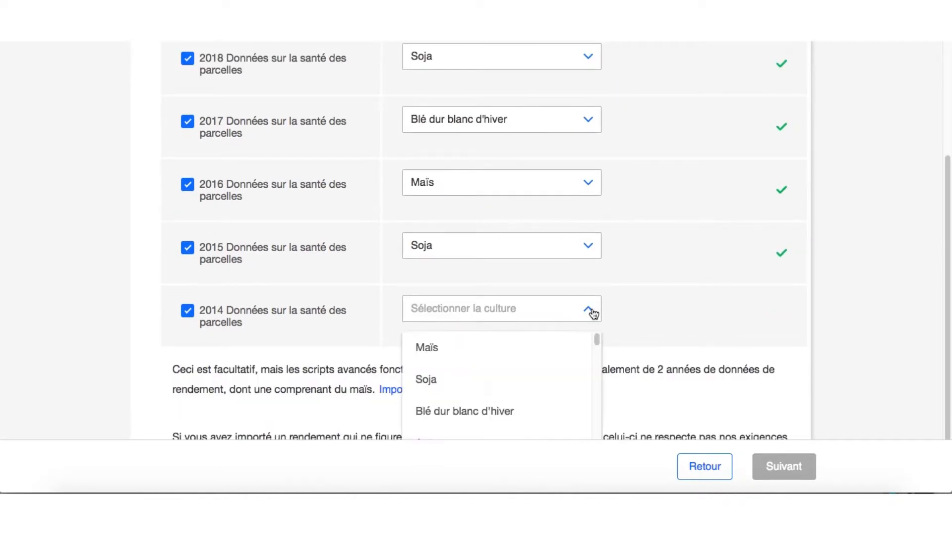
pyautogui.click(486, 347)
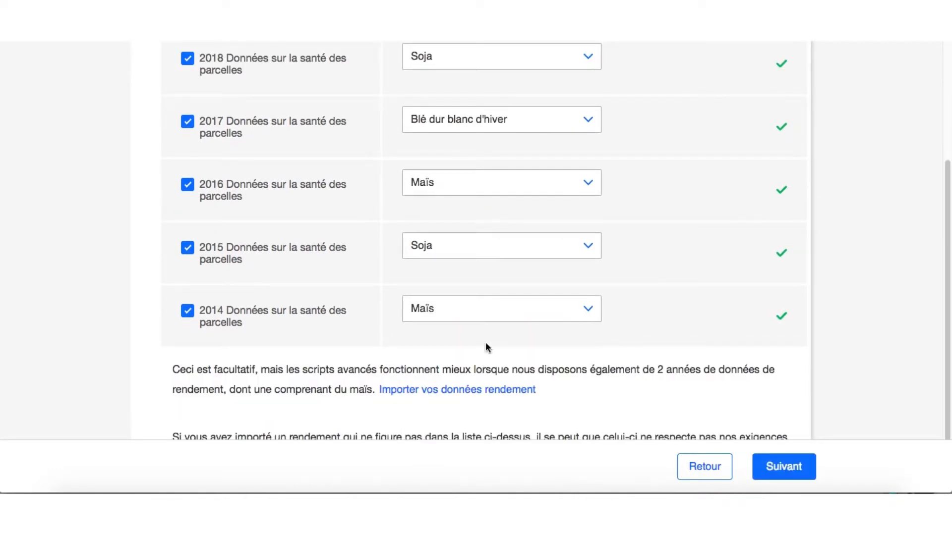
pyautogui.click(782, 472)
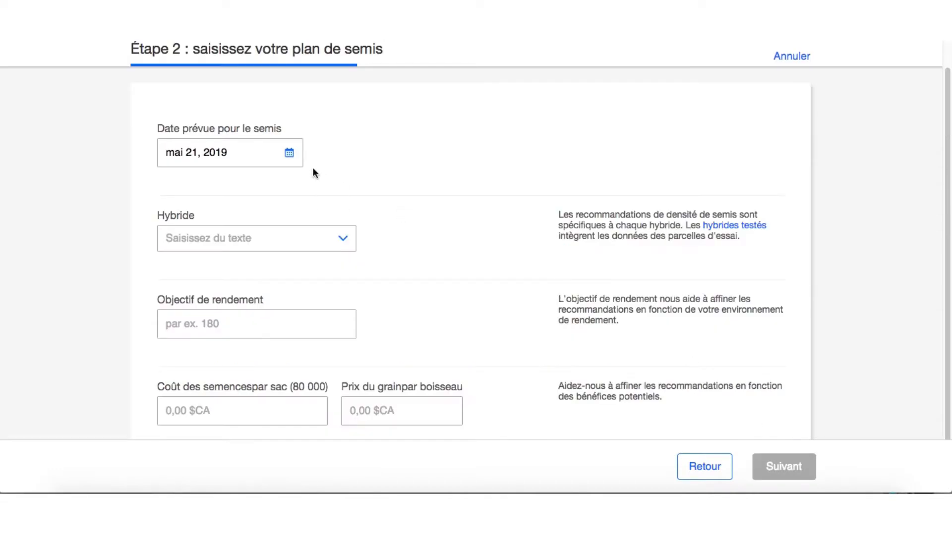
# - Set the planned seeding date to mai 24, 2019 and choose the hybrid DEKALB DKC43-10RIB
pyautogui.click(286, 154)
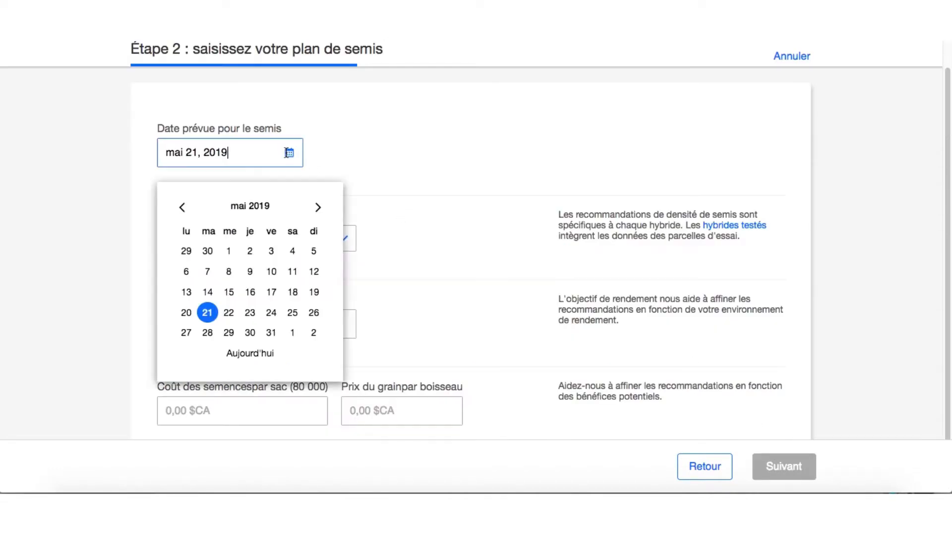
pyautogui.click(272, 314)
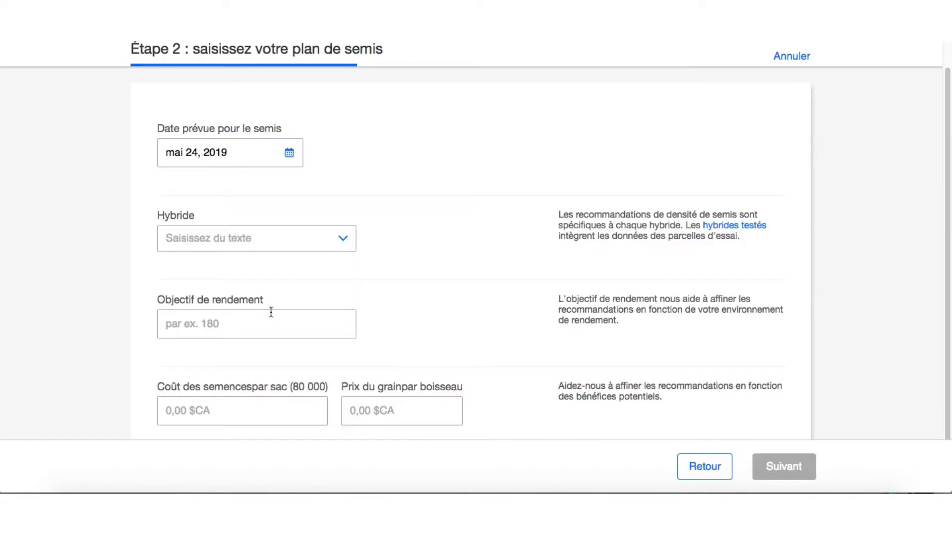
pyautogui.click(263, 238)
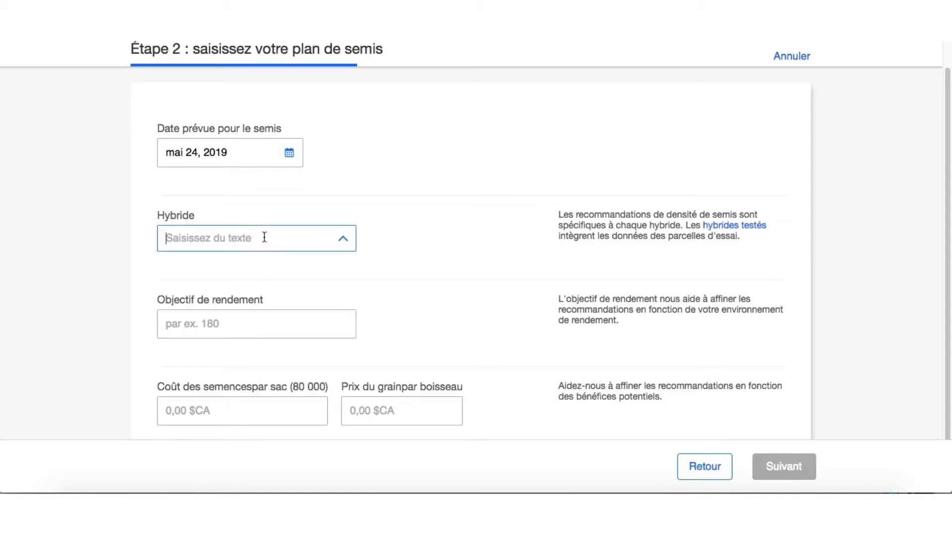
pyautogui.write('dkc43')
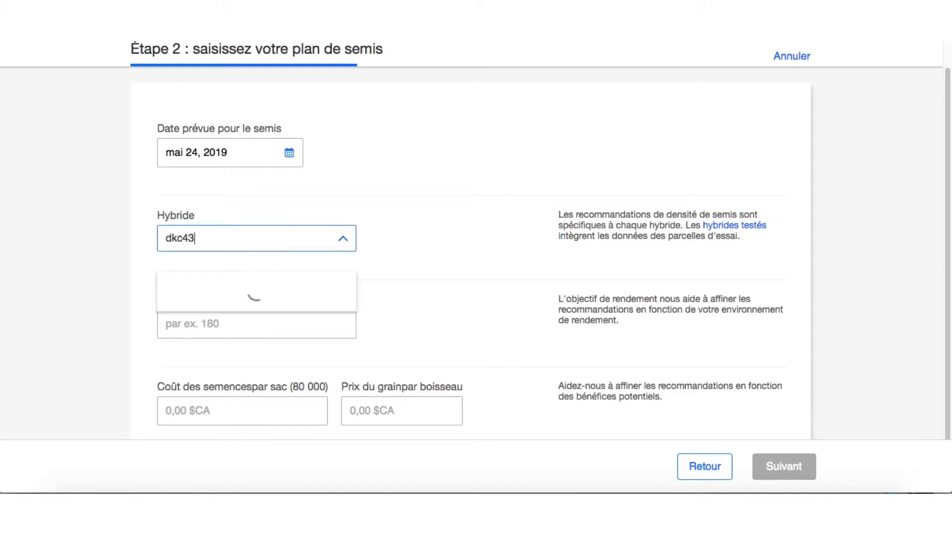
pyautogui.write('-10')
pyautogui.click(221, 321)
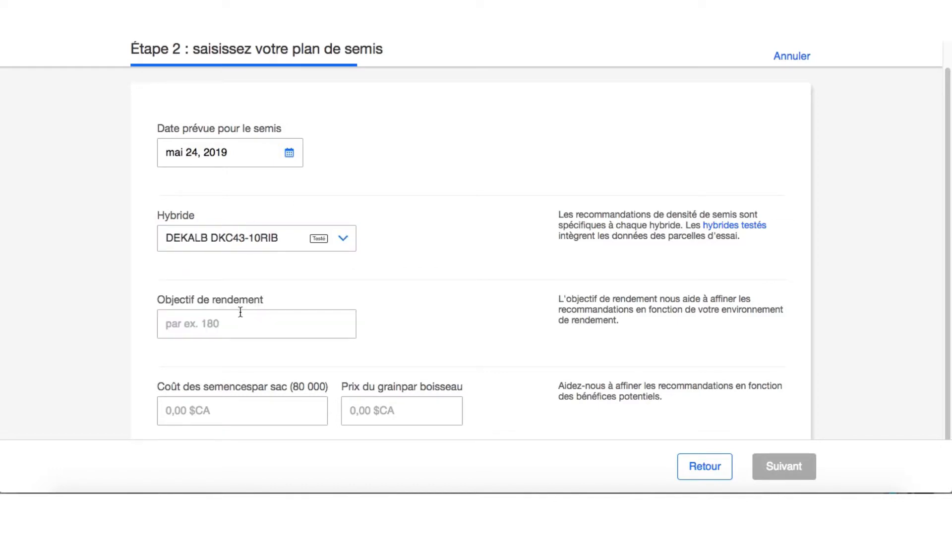
# - Enter a yield goal of 180, a seed cost of 270,00 $CA per bag and a grain price of 4,00 $CA per bushel, and generate the script
pyautogui.click(243, 318)
pyautogui.write('180')
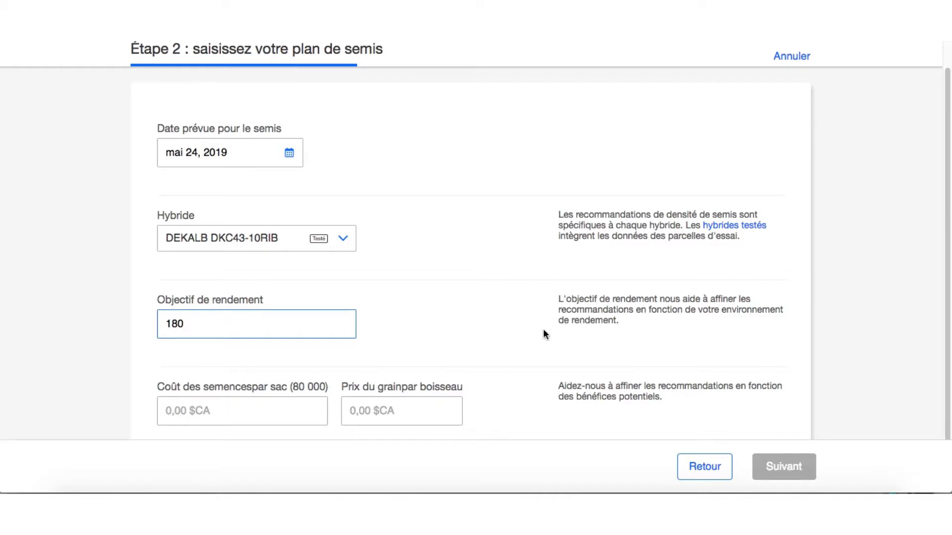
pyautogui.click(306, 411)
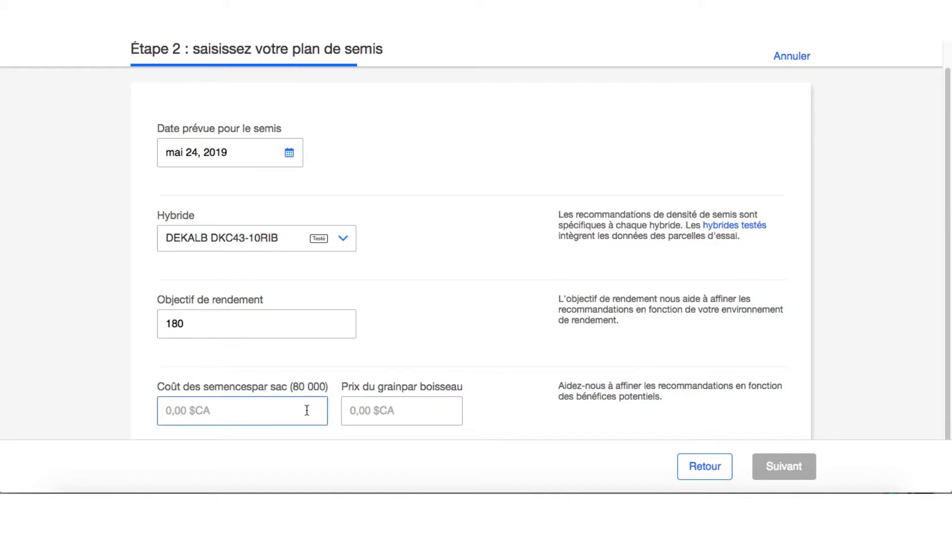
pyautogui.write('270')
pyautogui.click(397, 411)
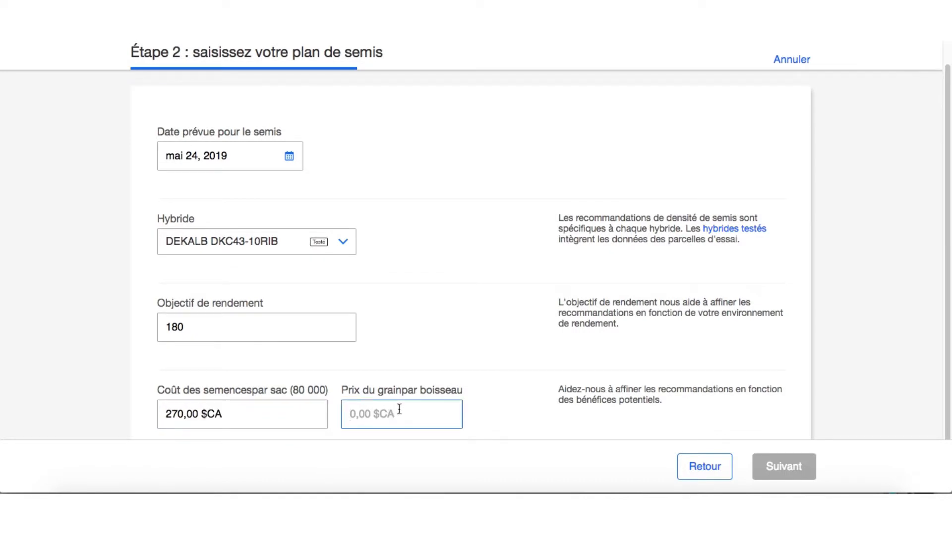
pyautogui.write('4,00')
pyautogui.click(534, 439)
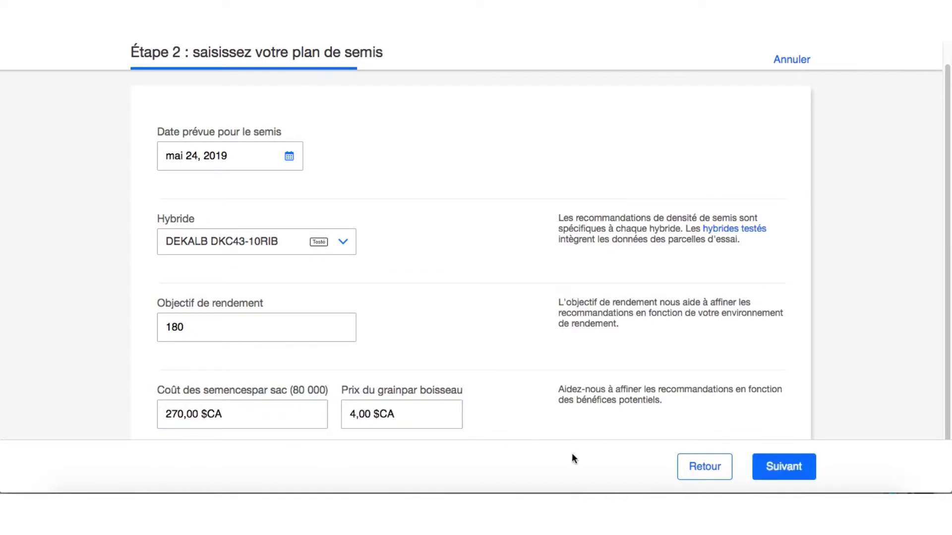
pyautogui.click(777, 463)
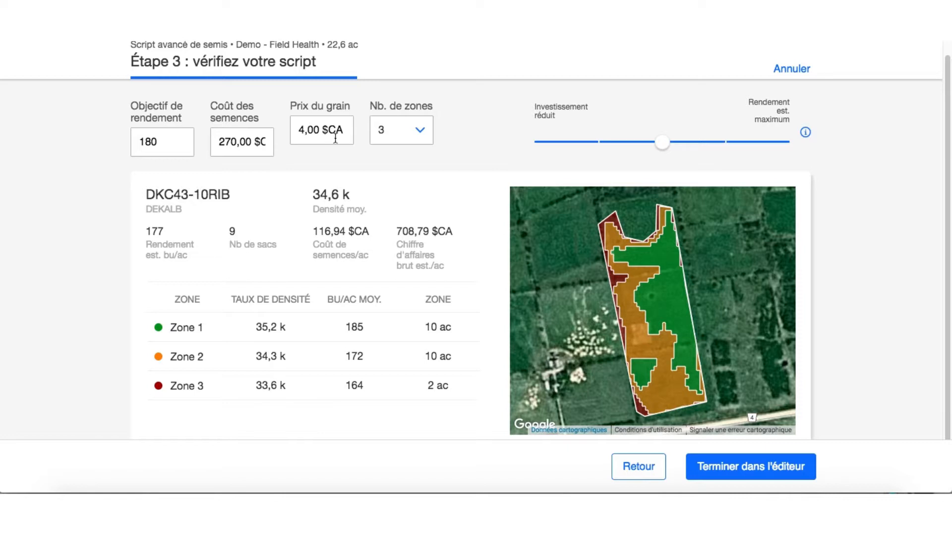
# - Set the number of zones to 5, compare it with the recommended version and reselect the five-zone version
pyautogui.click(422, 130)
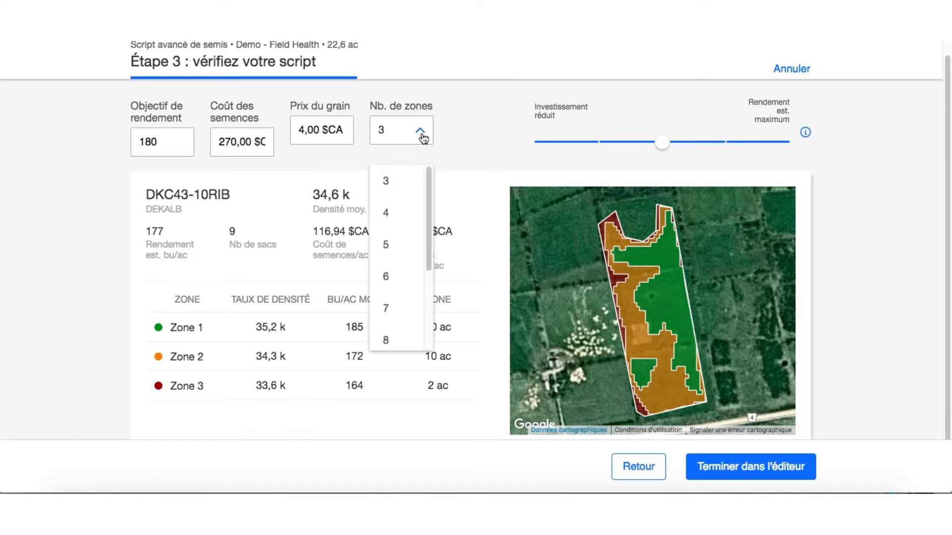
pyautogui.click(390, 246)
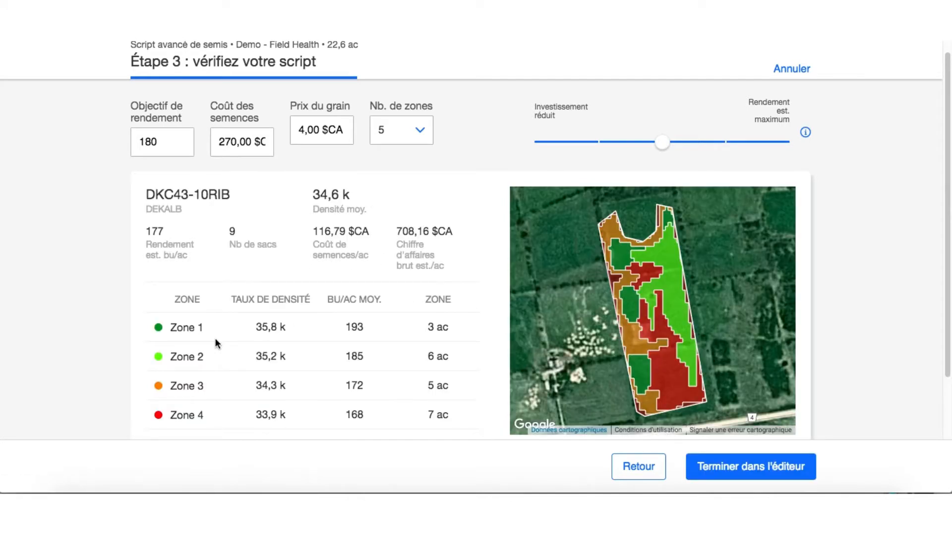
pyautogui.scroll(-3, 217, 338)
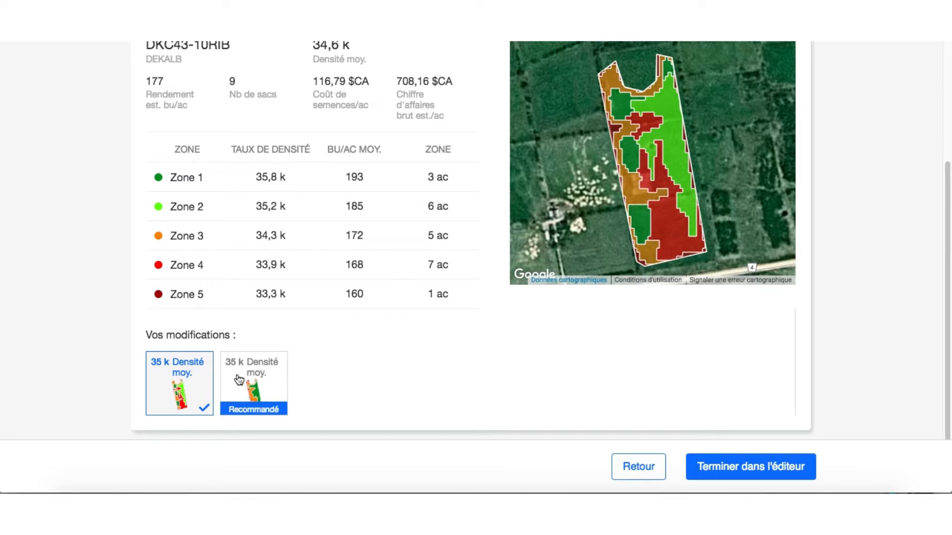
pyautogui.click(261, 395)
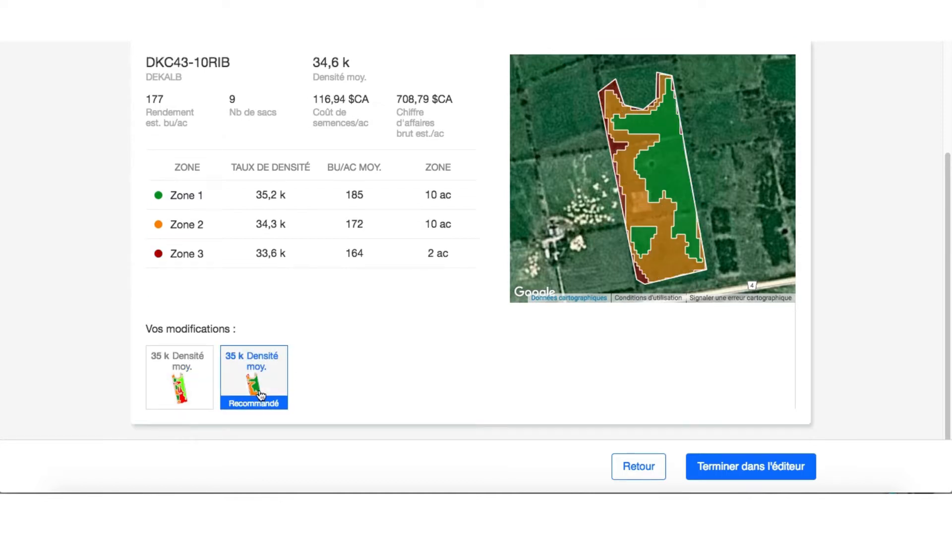
pyautogui.click(196, 387)
# - Shift the script one notch towards maximum estimated yield, review the zone densities and open the script in the editor
pyautogui.scroll(3, 325, 370)
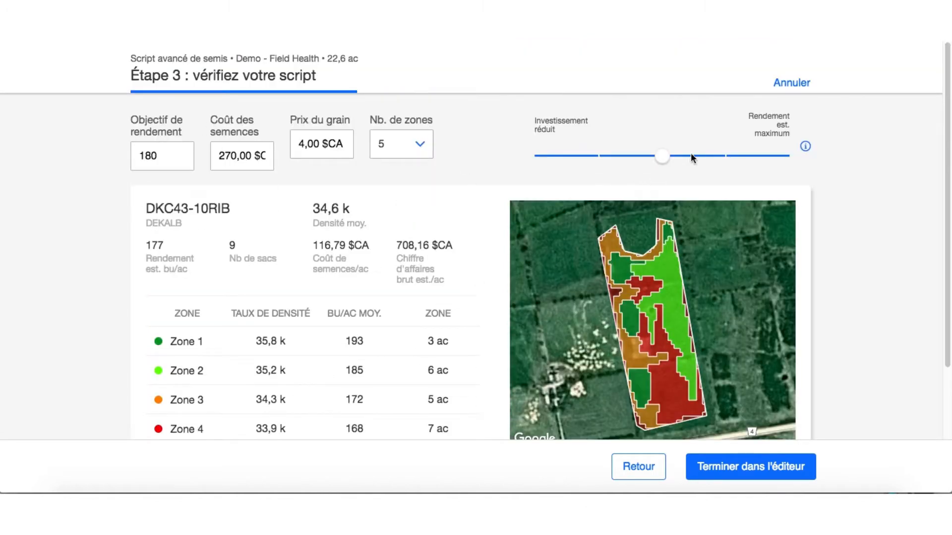
pyautogui.moveTo(664, 157); pyautogui.dragTo(721, 157)
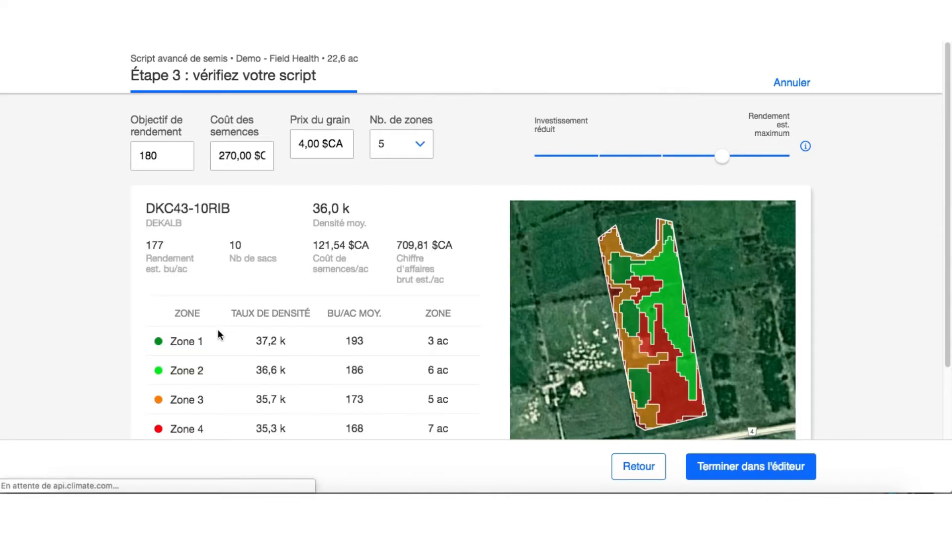
pyautogui.scroll(-5, 219, 333)
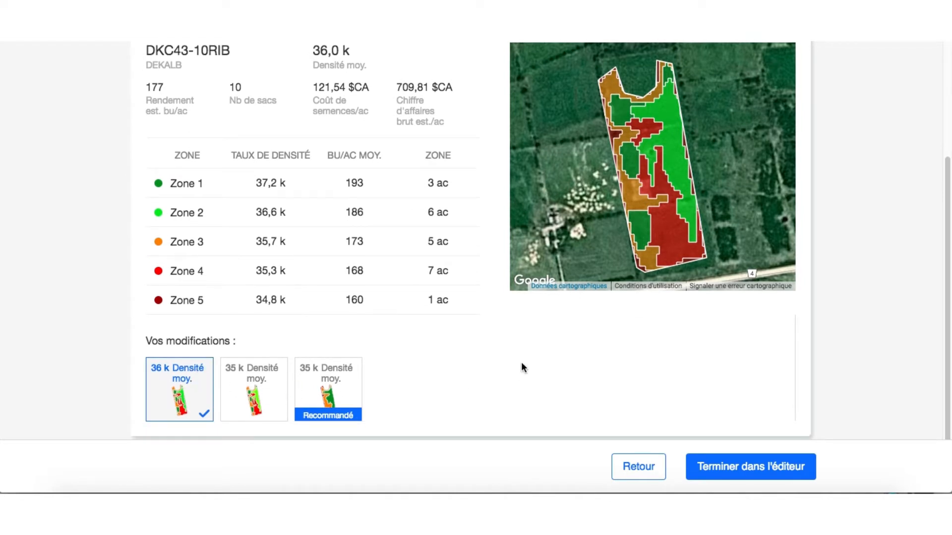
pyautogui.scroll(3, 628, 350)
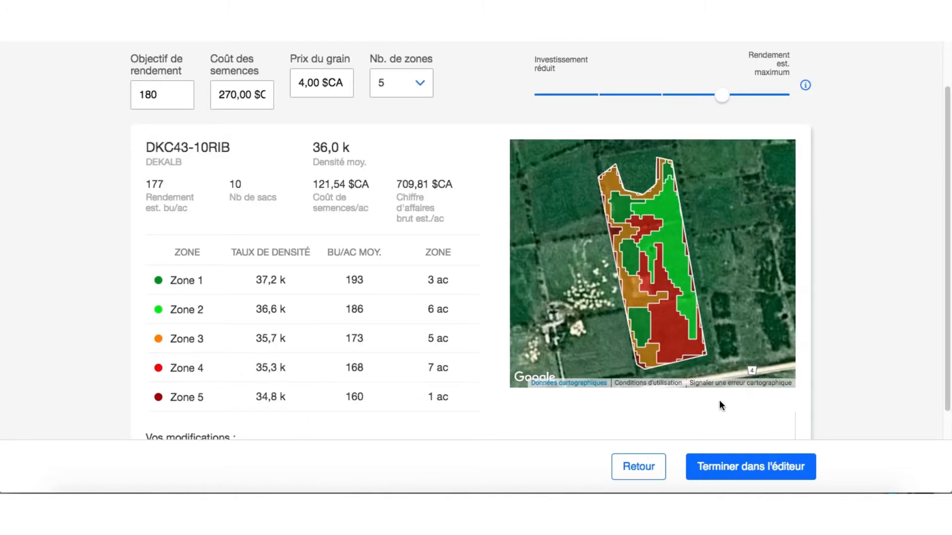
pyautogui.click(756, 475)
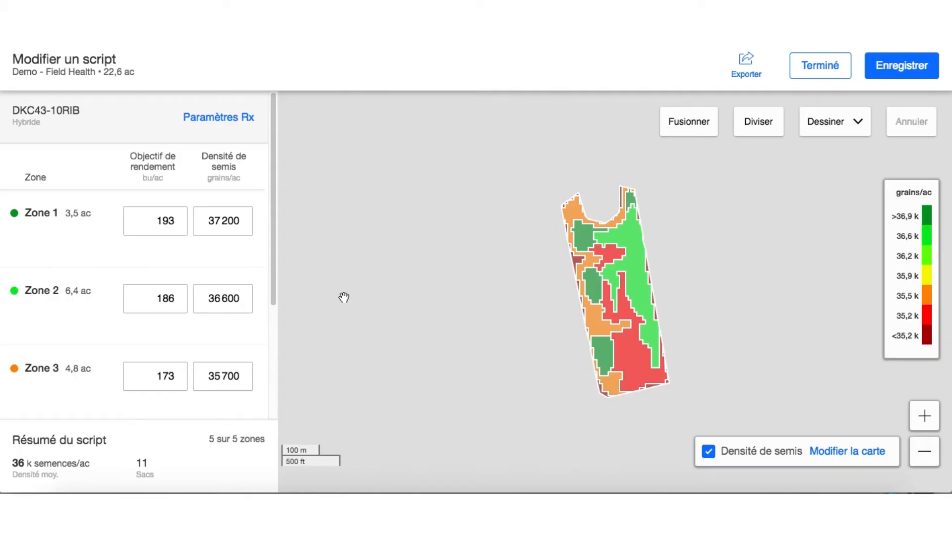
# - Draw a narrow four-sided polygon zone of about 5,1 ac lengthwise through the middle of the field and finish the shape
pyautogui.click(276, 273)
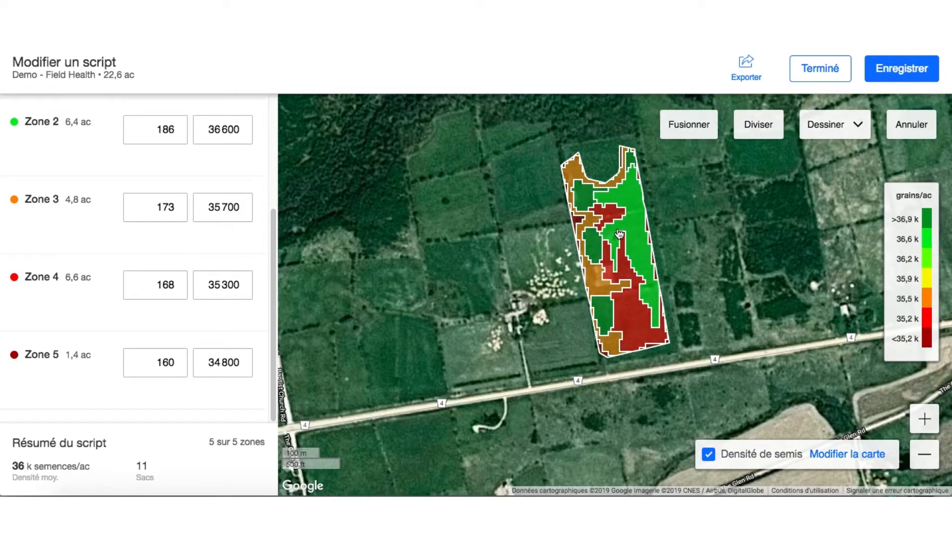
pyautogui.click(849, 130)
pyautogui.click(861, 127)
pyautogui.click(826, 155)
pyautogui.click(586, 195)
pyautogui.click(611, 191)
pyautogui.click(639, 332)
pyautogui.click(623, 337)
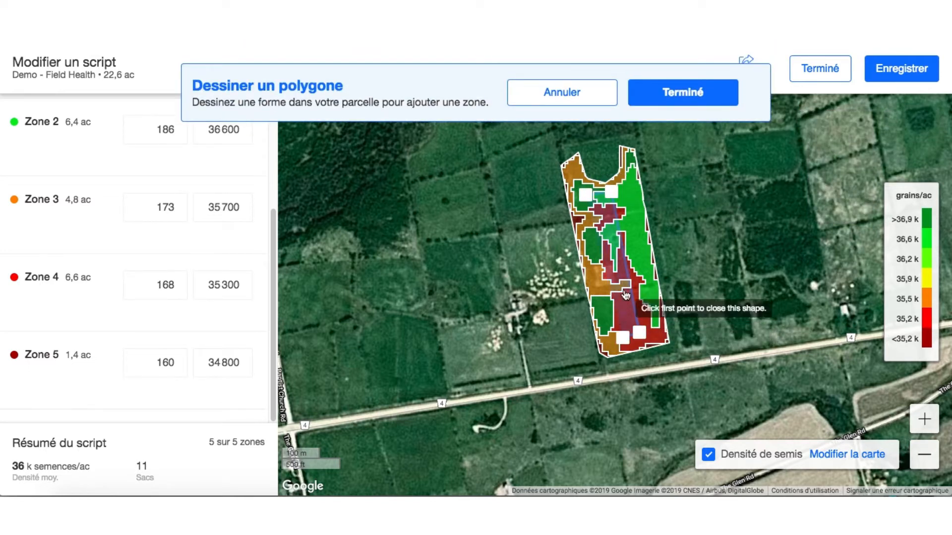
pyautogui.click(585, 198)
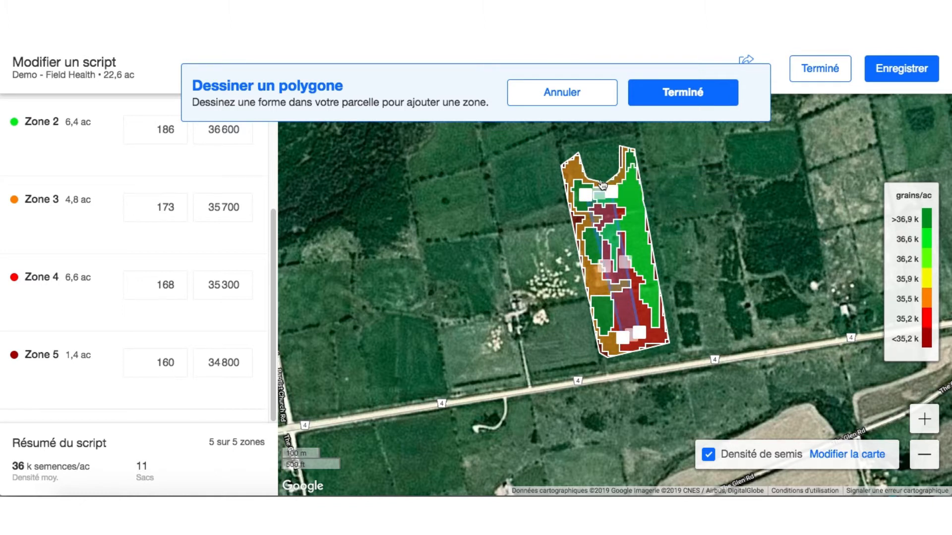
pyautogui.click(664, 102)
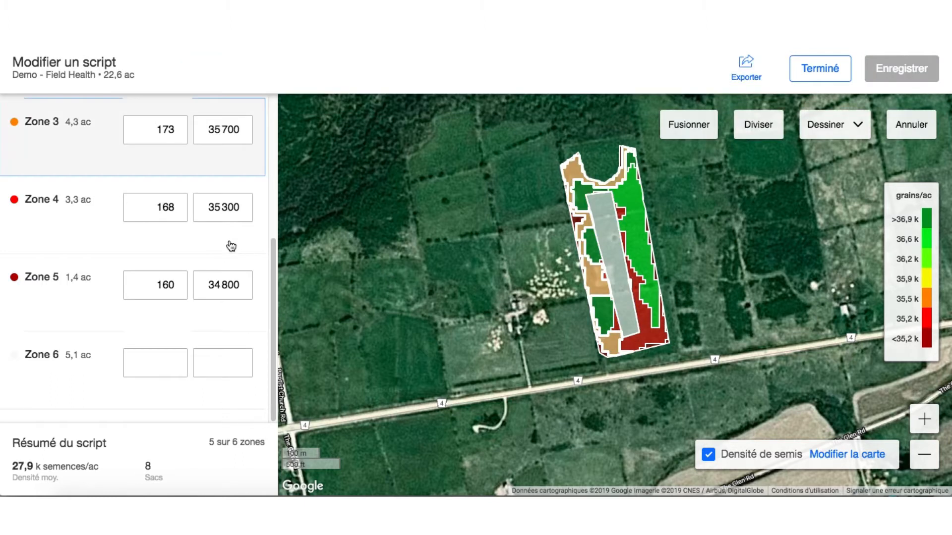
# - Give the new Zone 6 a yield goal of 165 bu/ac and a seeding density of 35 000 grains/ac
pyautogui.click(160, 357)
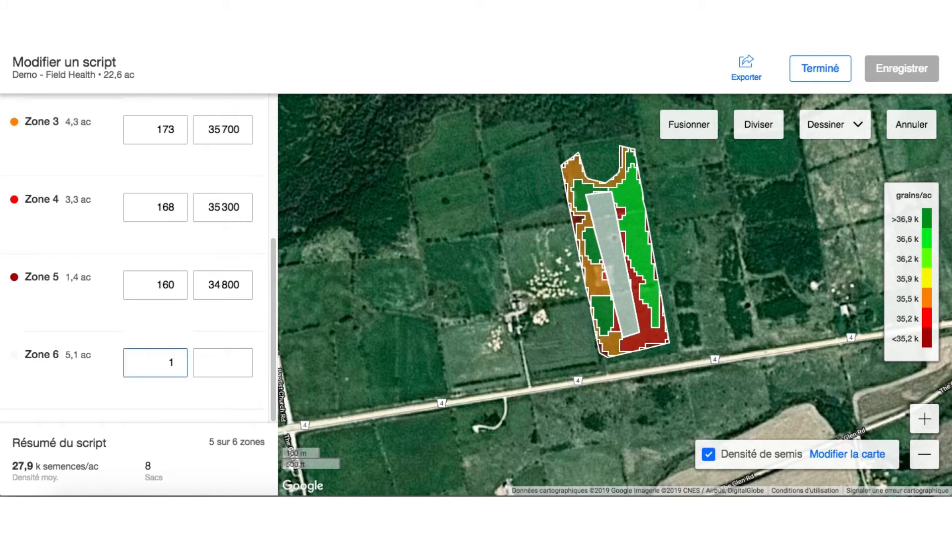
pyautogui.write('165')
pyautogui.press('Tab')
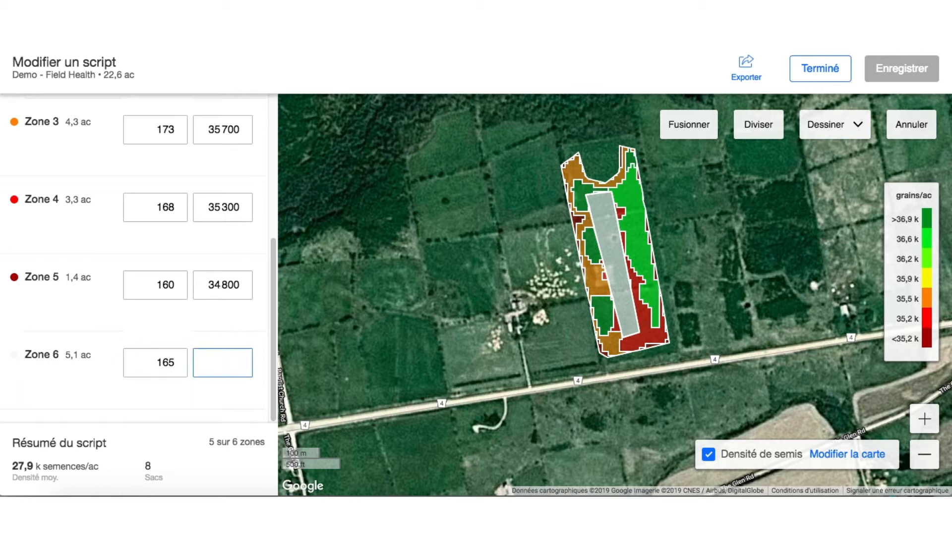
pyautogui.write('350000')
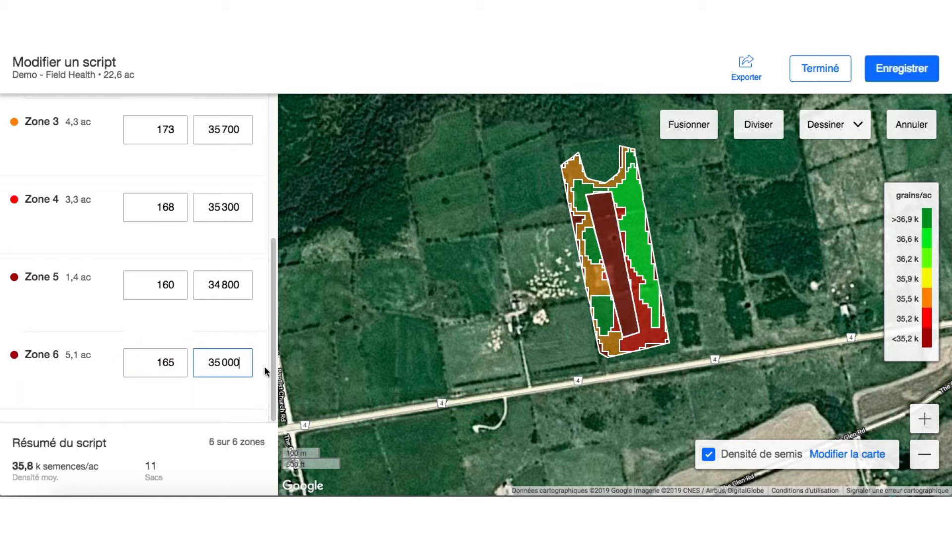
pyautogui.click(237, 393)
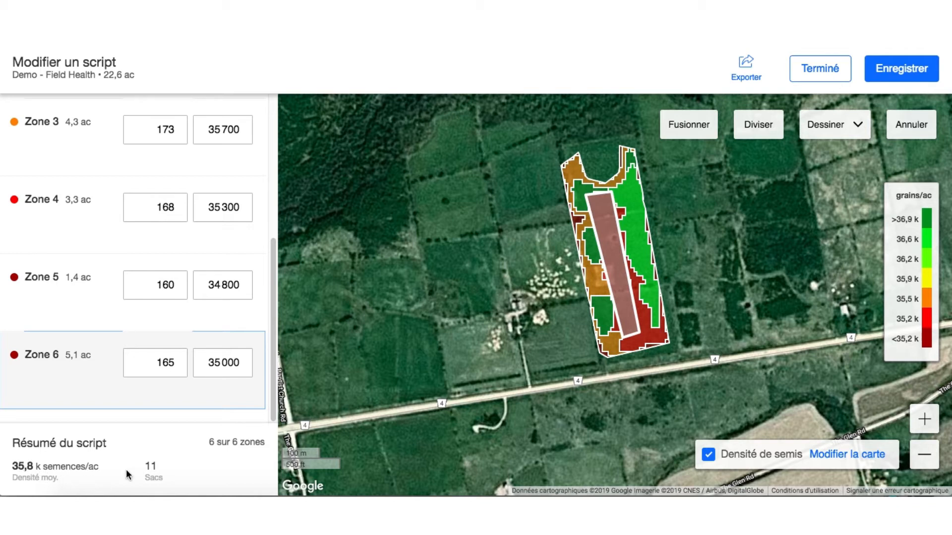
# - Save the edited script and dismiss the confirmation messages
pyautogui.click(920, 73)
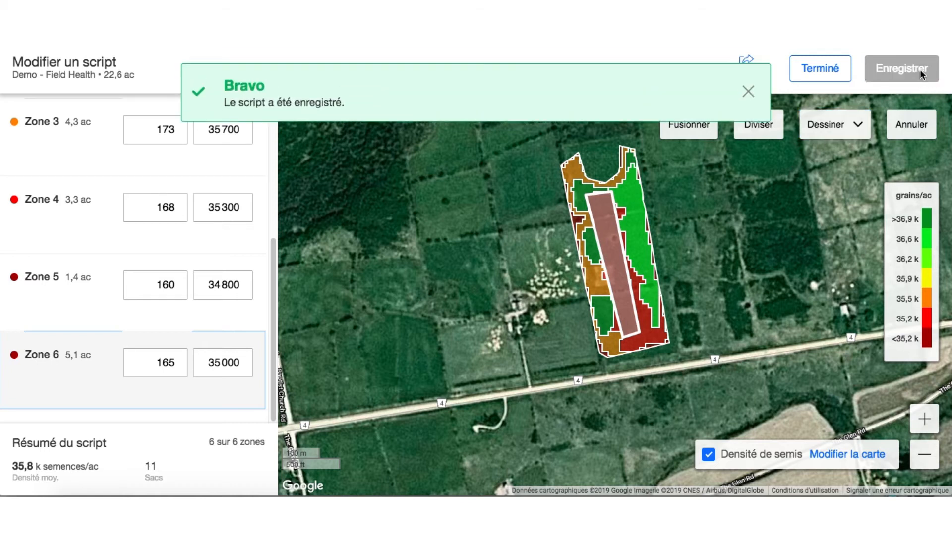
pyautogui.click(763, 94)
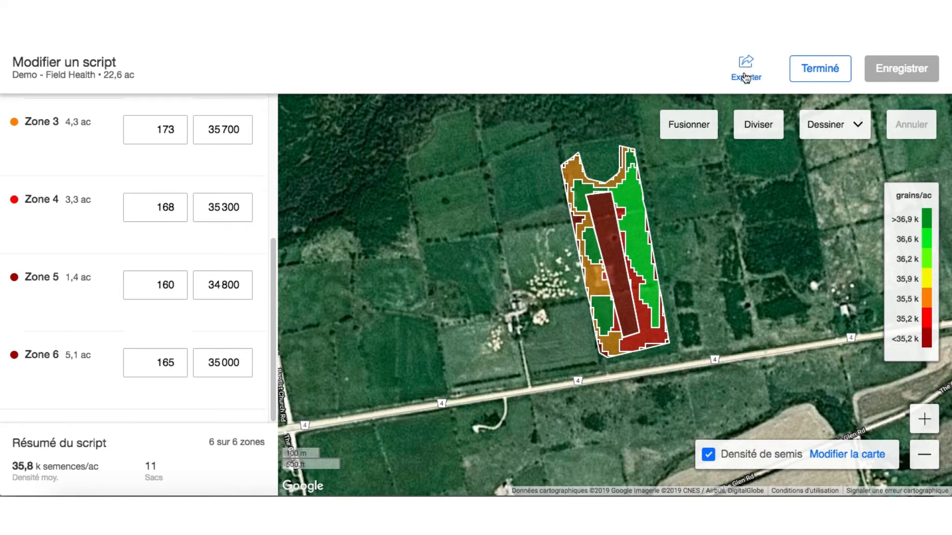
pyautogui.click(749, 75)
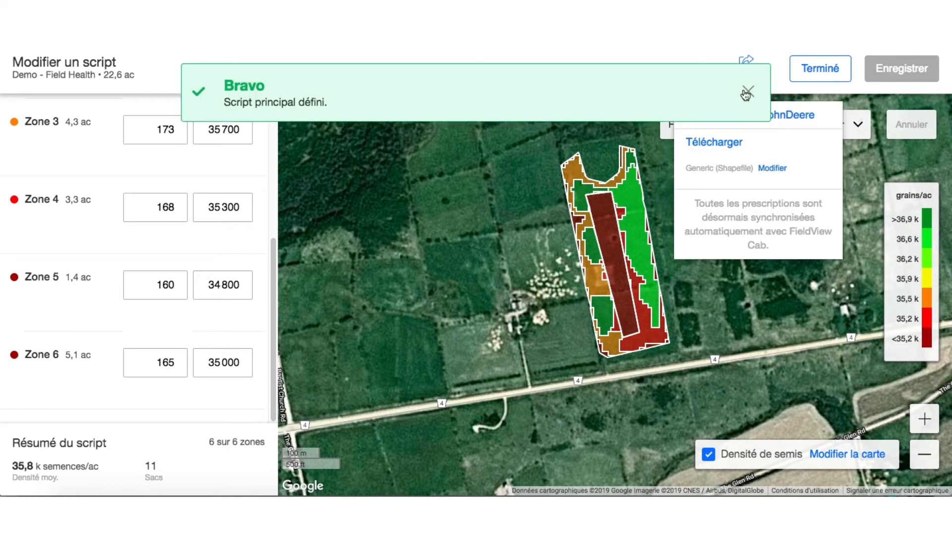
pyautogui.click(747, 93)
# - Examine the monitor and Shapefile formats offered for downloading the script, and cancel without downloading
pyautogui.click(745, 74)
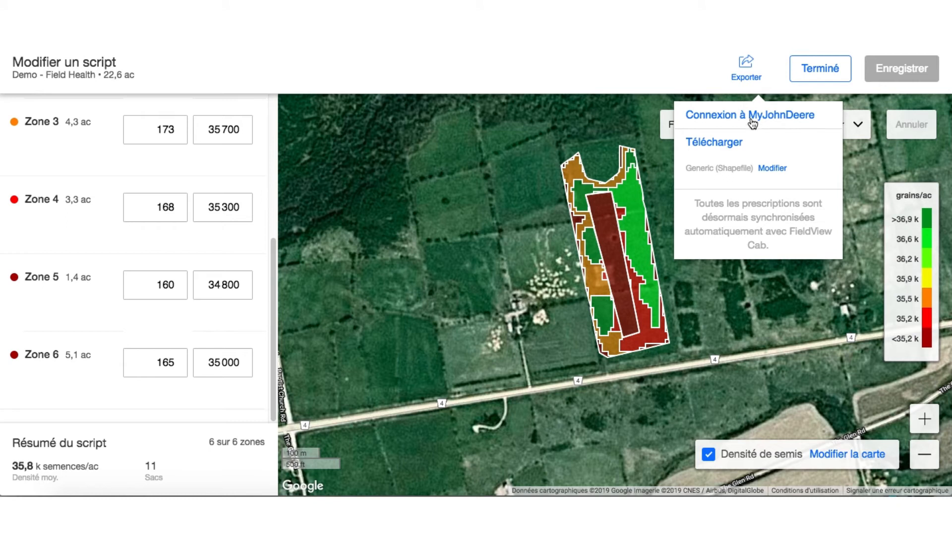
pyautogui.click(766, 171)
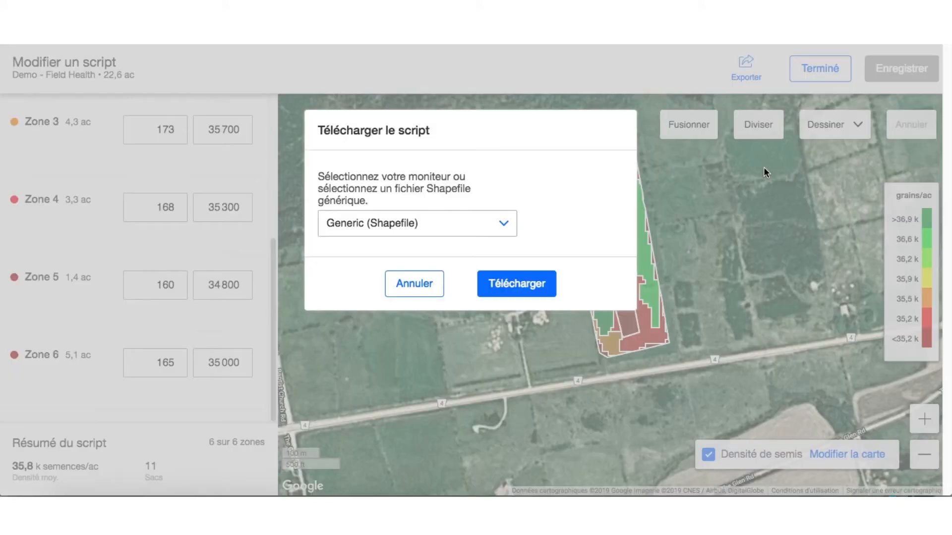
pyautogui.click(504, 225)
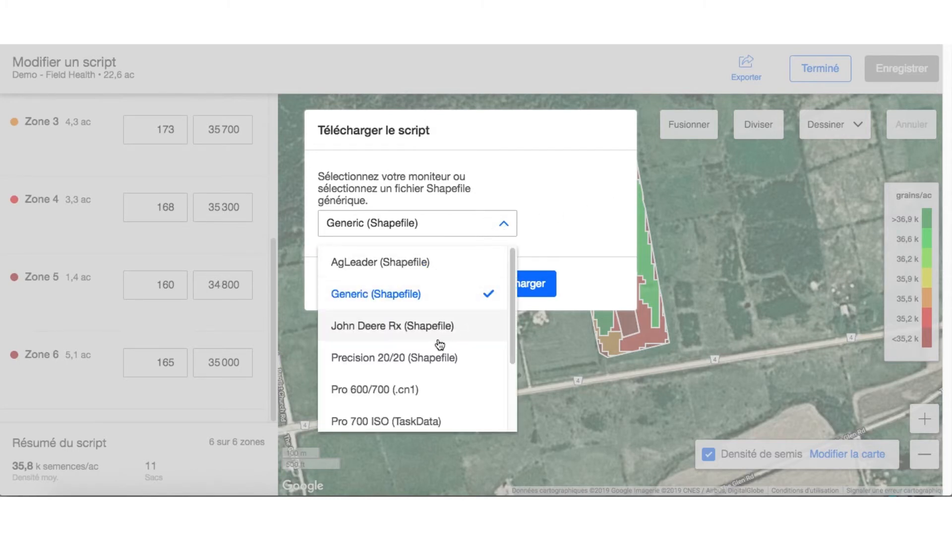
pyautogui.scroll(-3, 422, 351)
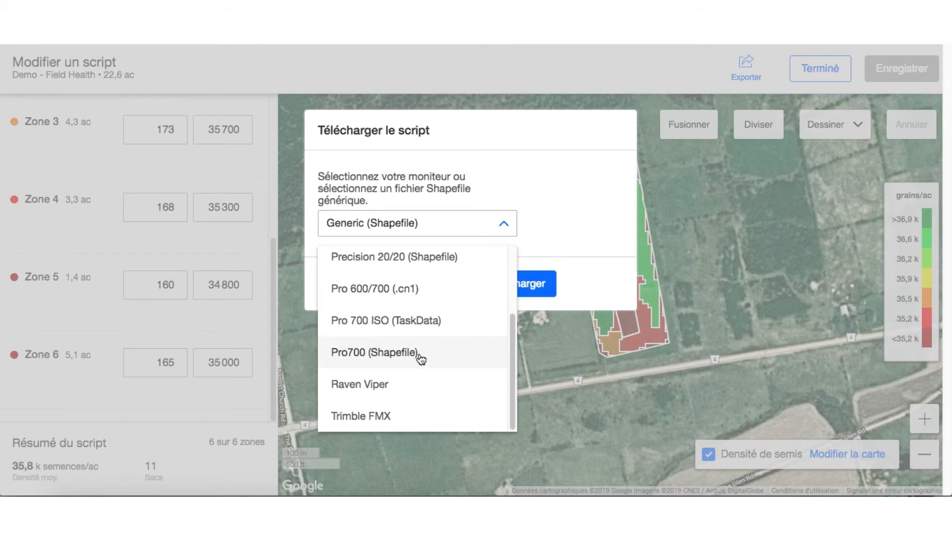
pyautogui.click(602, 287)
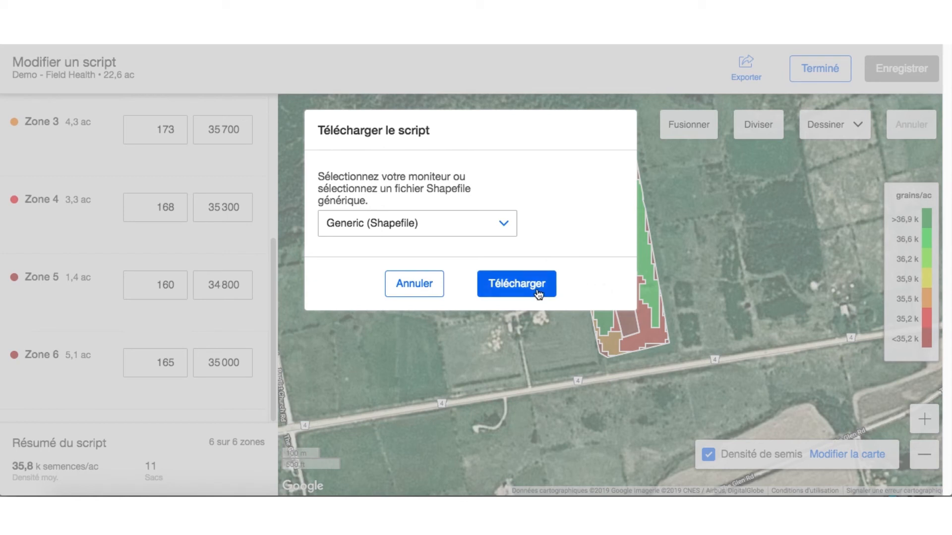
pyautogui.click(425, 288)
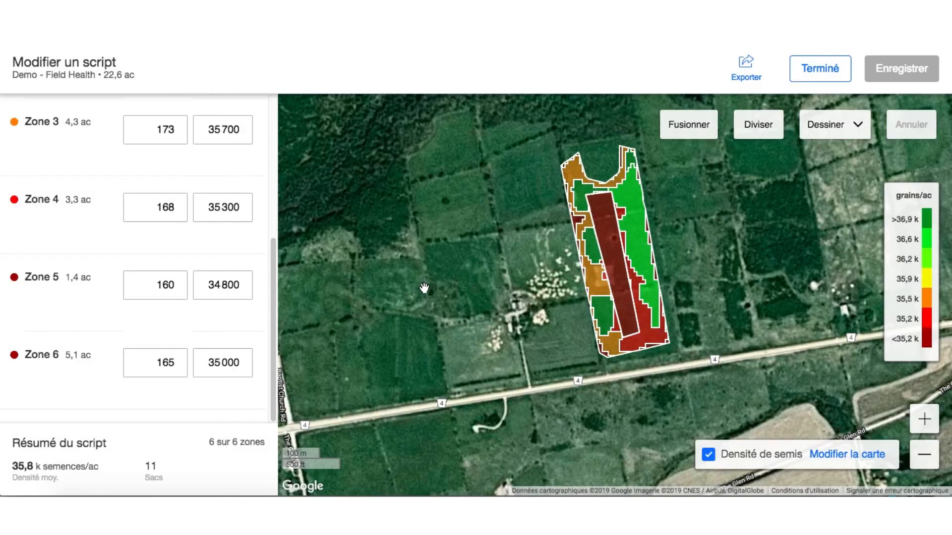